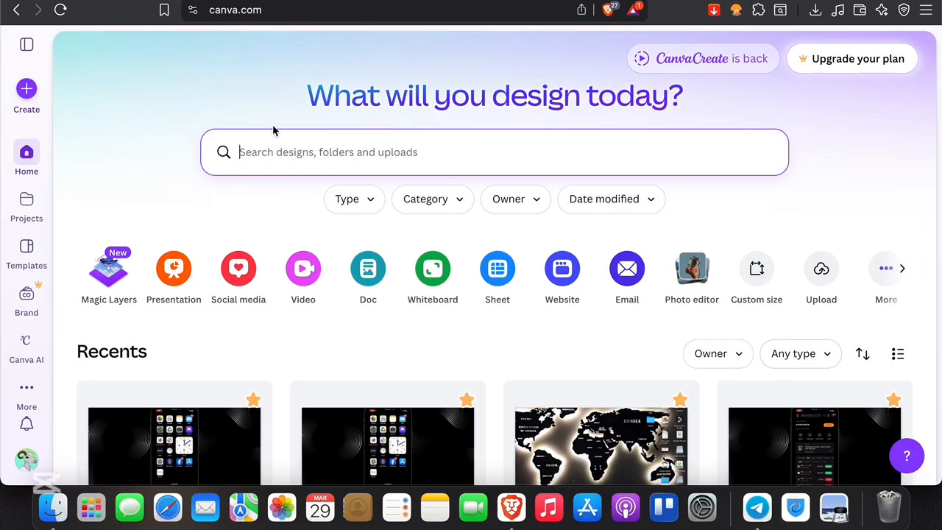
Search the template library for "fast-food Restaurant"
{"action": "left_click", "coordinate": [27, 257]}
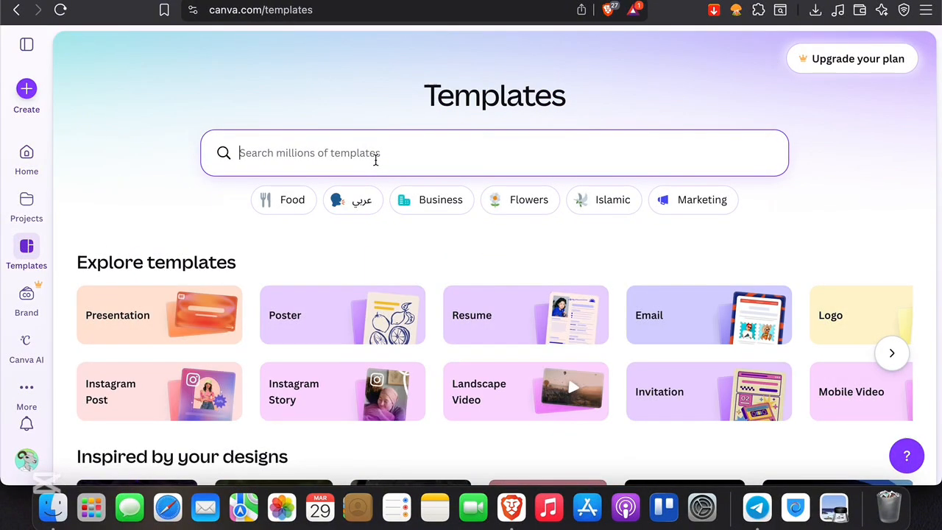
{"action": "type", "text": "fast-"}
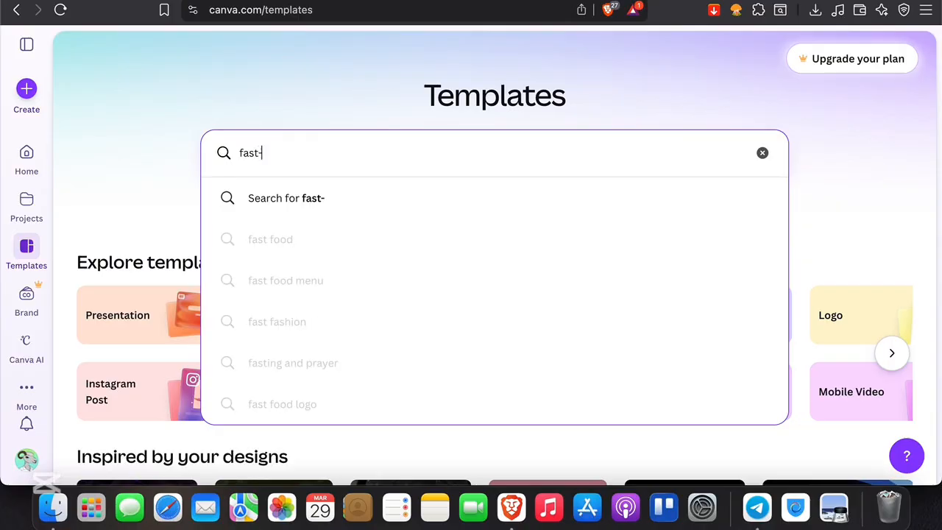
{"action": "type", "text": "food"}
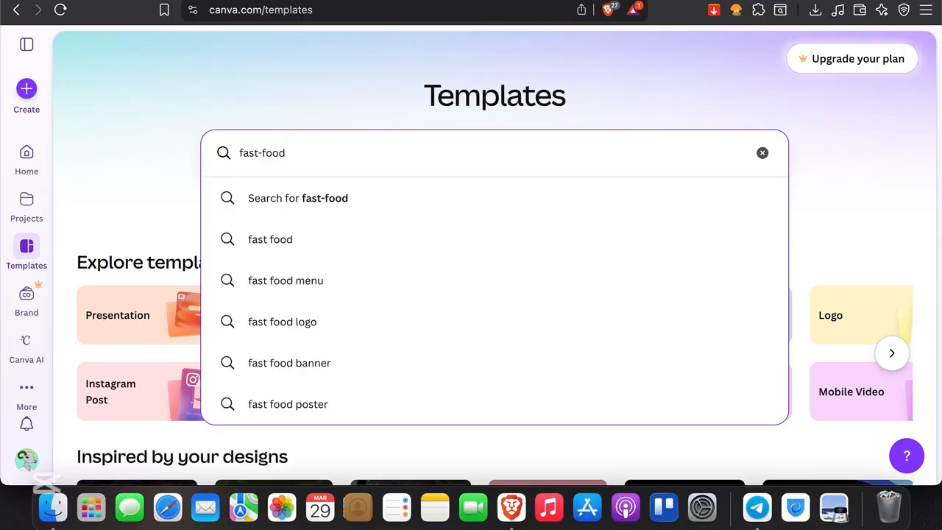
{"action": "type", "text": " Resturant"}
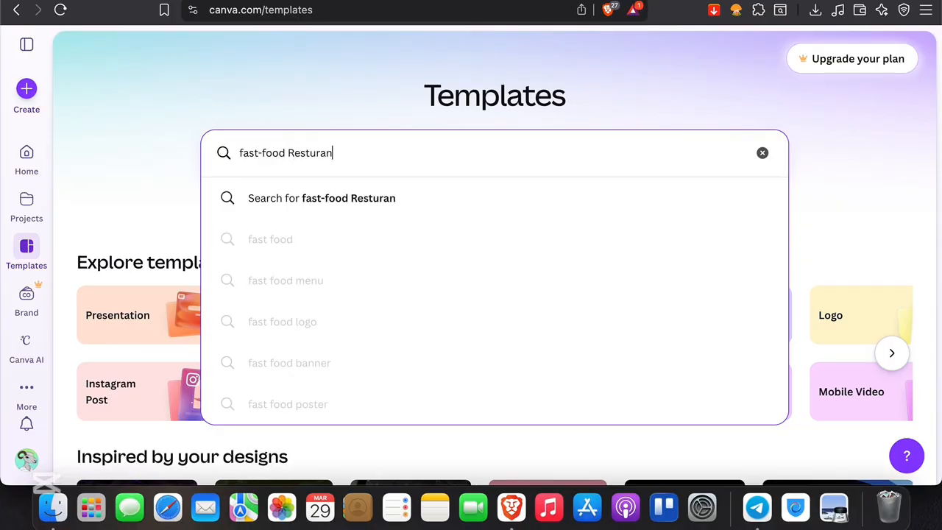
{"action": "key", "text": "BackSpace"}
{"action": "key", "text": "BackSpace"}
{"action": "key", "text": "BackSpace"}
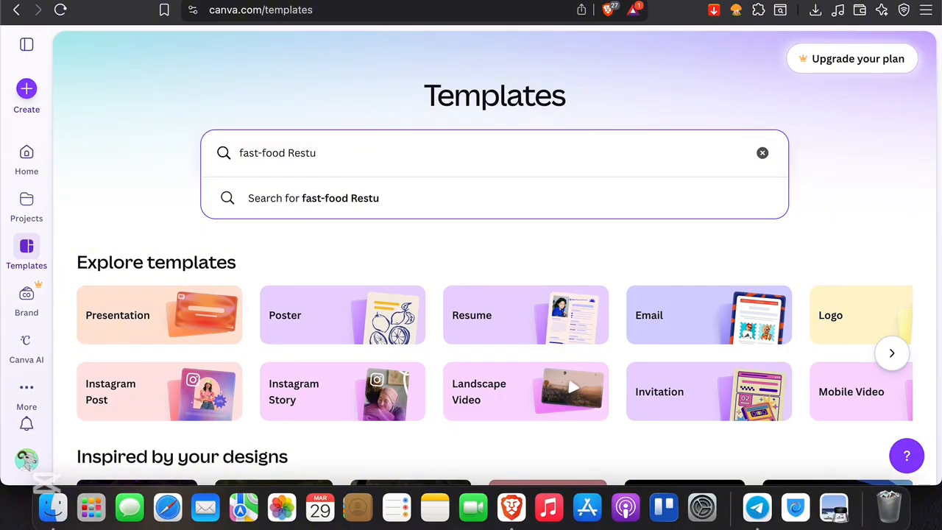
{"action": "key", "text": "BackSpace"}
{"action": "type", "text": "aurant"}
{"action": "key", "text": "Return"}
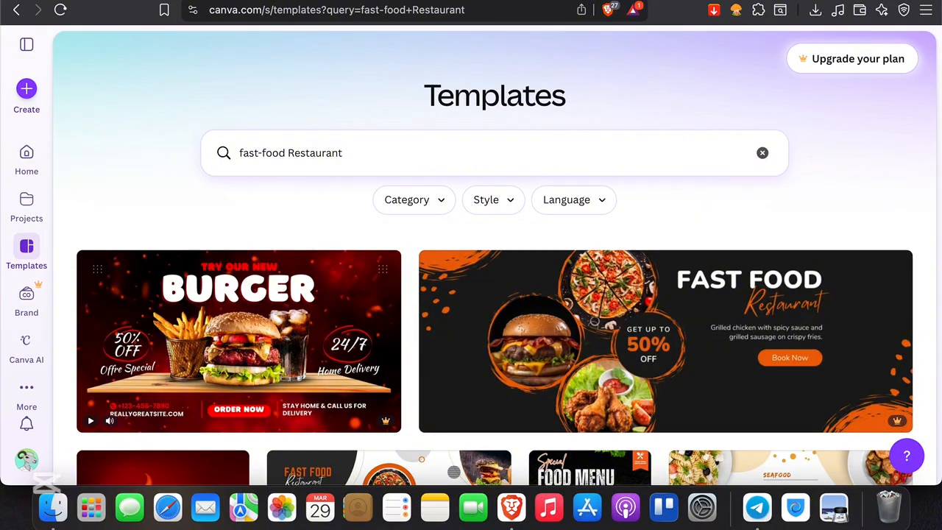
Browse the fast-food template results and preview the Black and Orange Fast Food Restaurant Menu, then close the preview
{"action": "scroll", "coordinate": [377, 162], "scroll_direction": "down", "scroll_amount": 3}
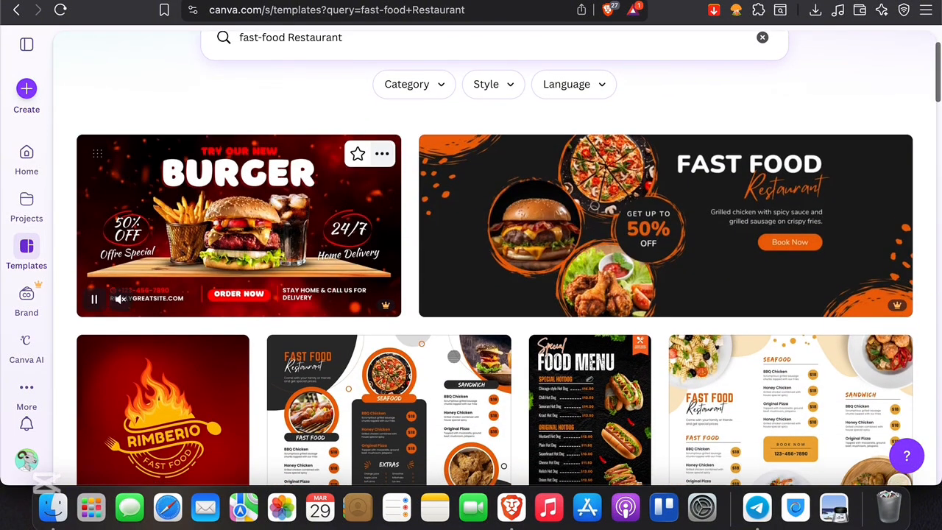
{"action": "scroll", "coordinate": [377, 162], "scroll_direction": "down", "scroll_amount": 5}
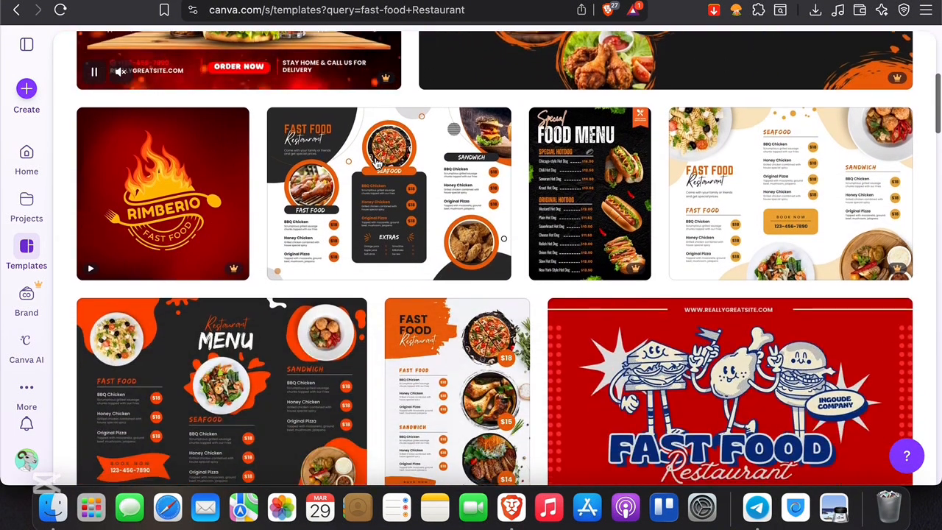
{"action": "scroll", "coordinate": [376, 162], "scroll_direction": "up", "scroll_amount": 4}
{"action": "scroll", "coordinate": [376, 164], "scroll_direction": "up", "scroll_amount": 1}
{"action": "scroll", "coordinate": [595, 179], "scroll_direction": "down", "scroll_amount": 3}
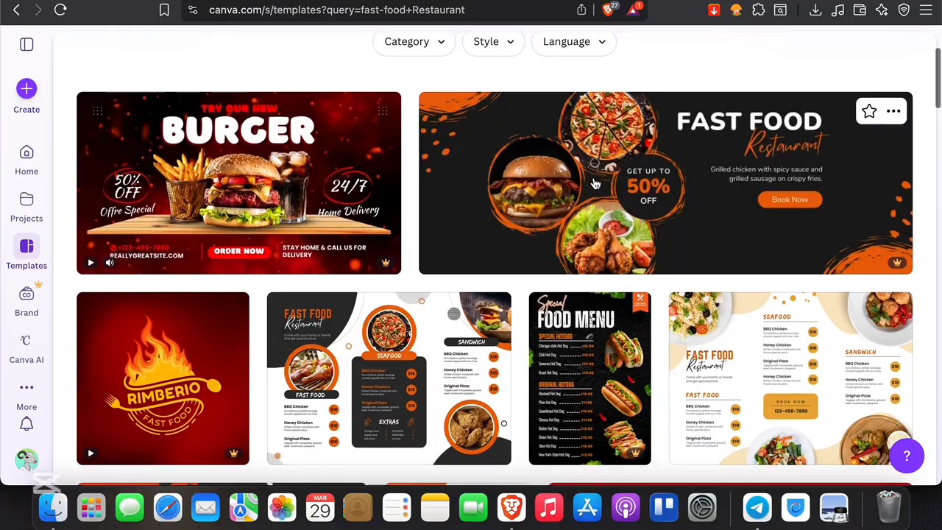
{"action": "scroll", "coordinate": [594, 183], "scroll_direction": "down", "scroll_amount": 4}
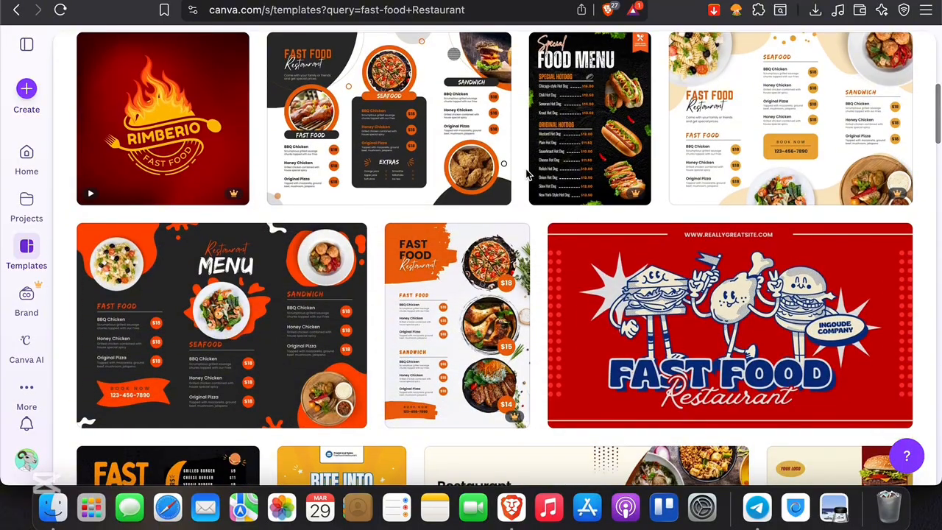
{"action": "left_click", "coordinate": [608, 131]}
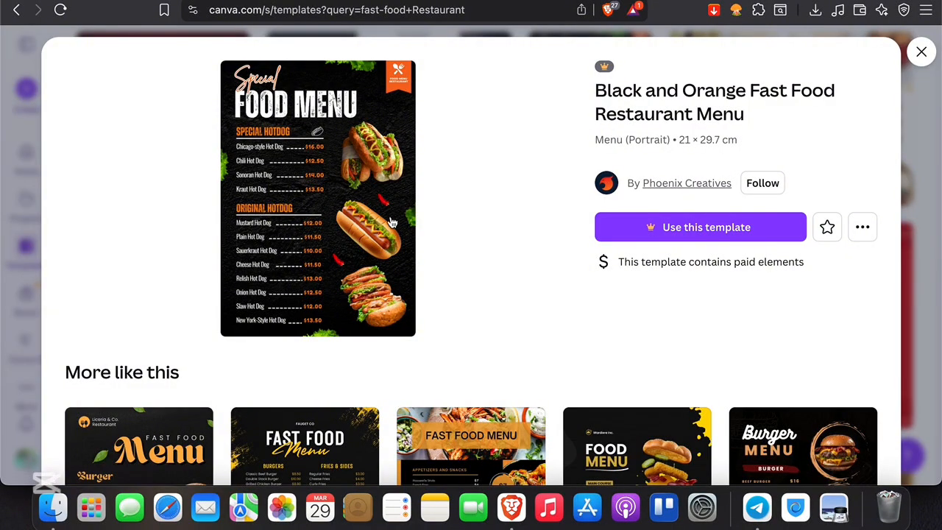
{"action": "left_click", "coordinate": [921, 53]}
Find the Black Orange Green Modern Fast Food Menu Instagram Post template and open it for customization
{"action": "scroll", "coordinate": [651, 351], "scroll_direction": "down", "scroll_amount": 3}
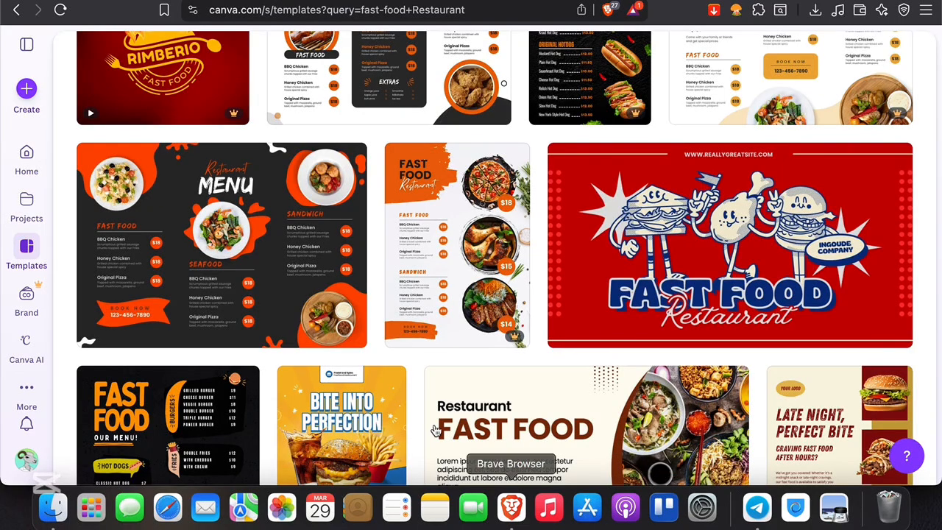
{"action": "scroll", "coordinate": [436, 430], "scroll_direction": "down", "scroll_amount": 3}
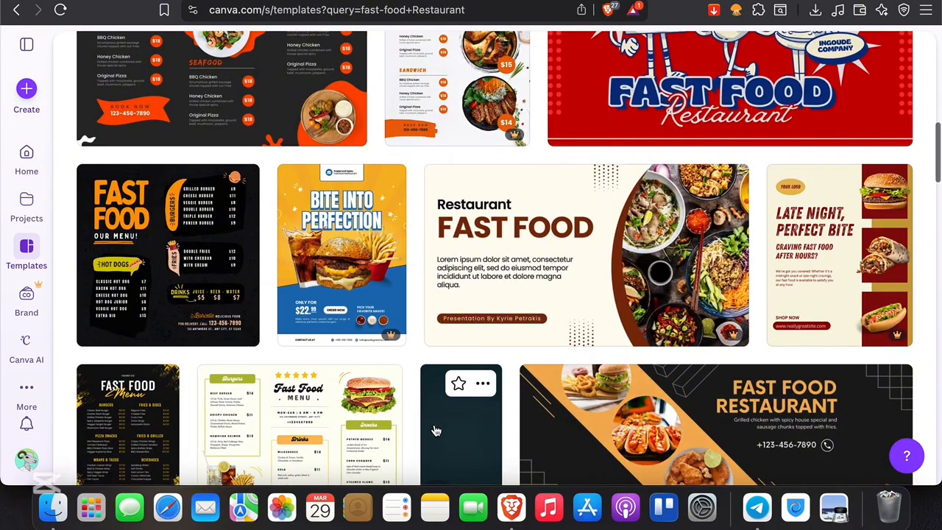
{"action": "scroll", "coordinate": [435, 431], "scroll_direction": "down", "scroll_amount": 2}
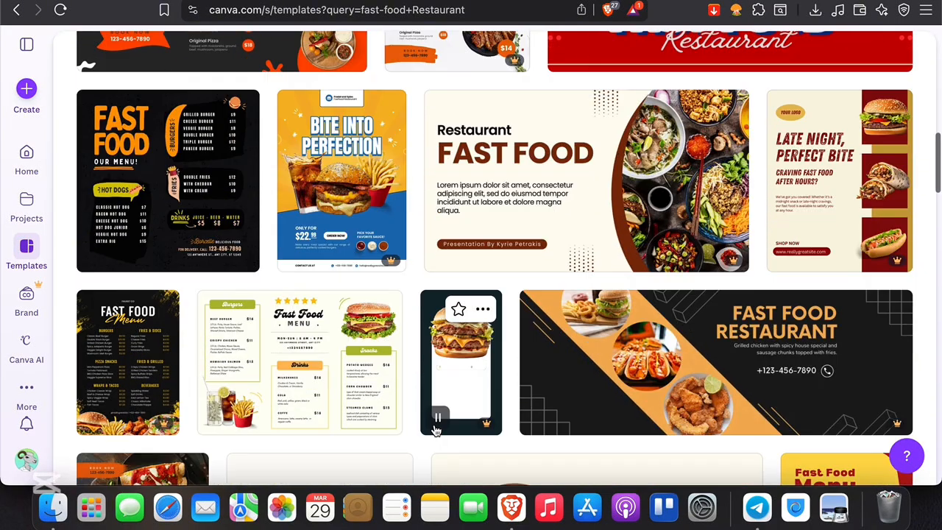
{"action": "left_click", "coordinate": [193, 254]}
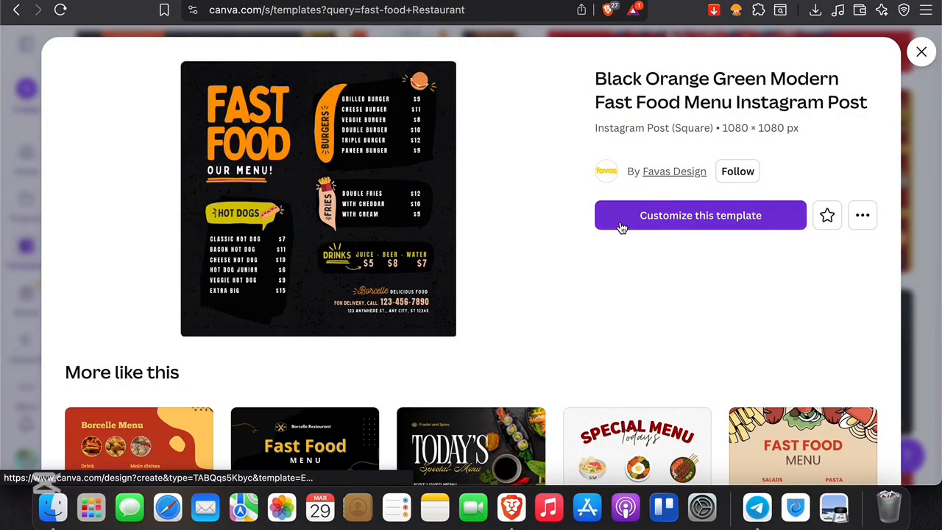
{"action": "left_click", "coordinate": [622, 226]}
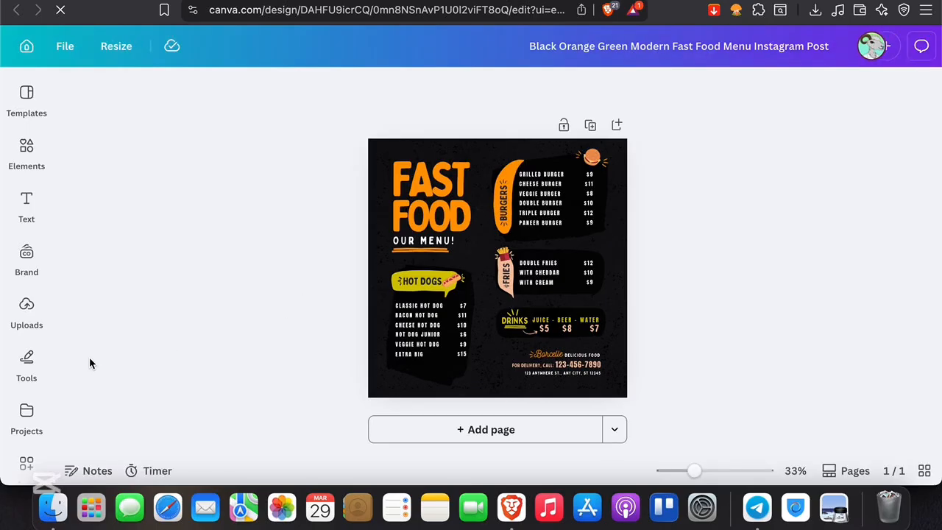
Search the design elements for "burgers" and look through the burger graphics
{"action": "left_click", "coordinate": [27, 103]}
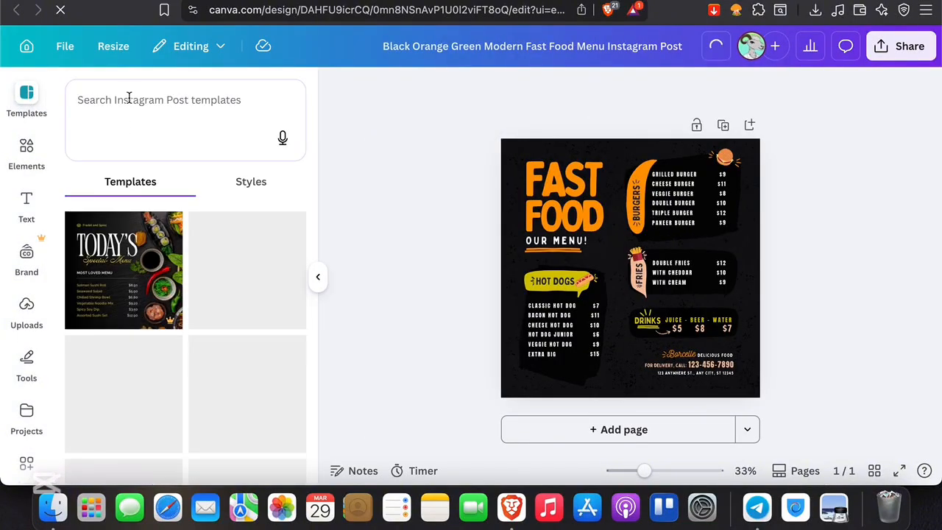
{"action": "left_click", "coordinate": [127, 98]}
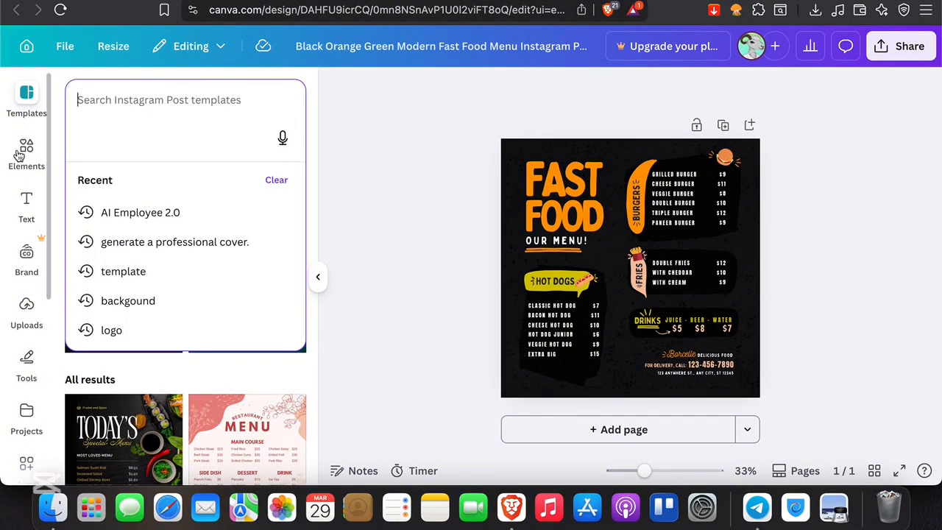
{"action": "left_click", "coordinate": [28, 150]}
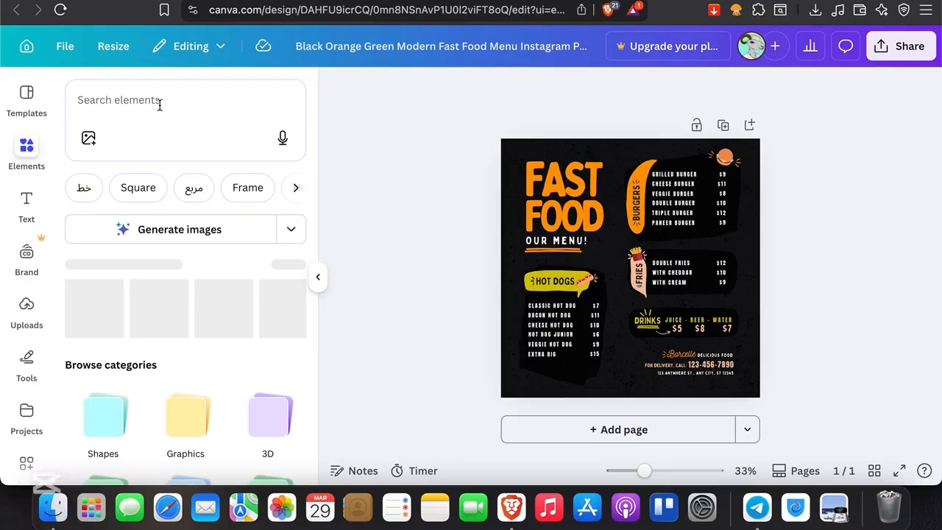
{"action": "left_click", "coordinate": [158, 103]}
{"action": "type", "text": "burgers"}
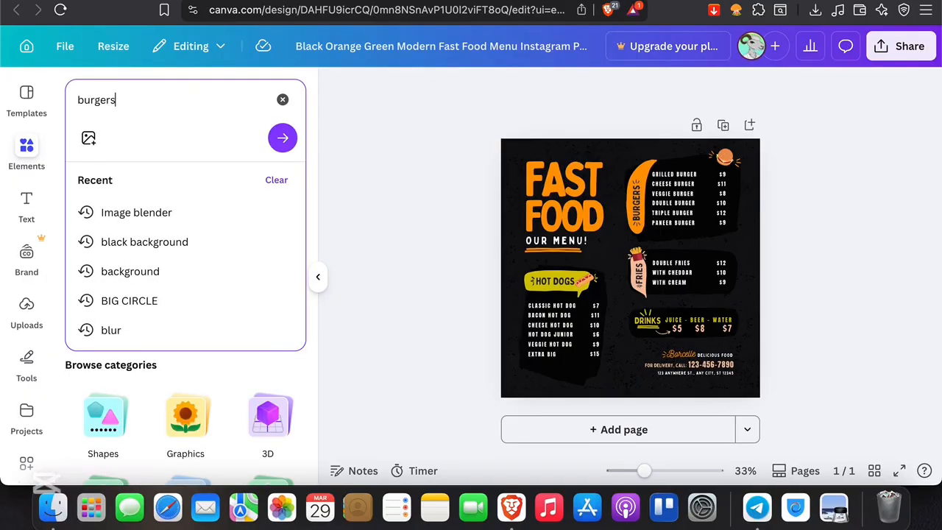
{"action": "key", "text": "Return"}
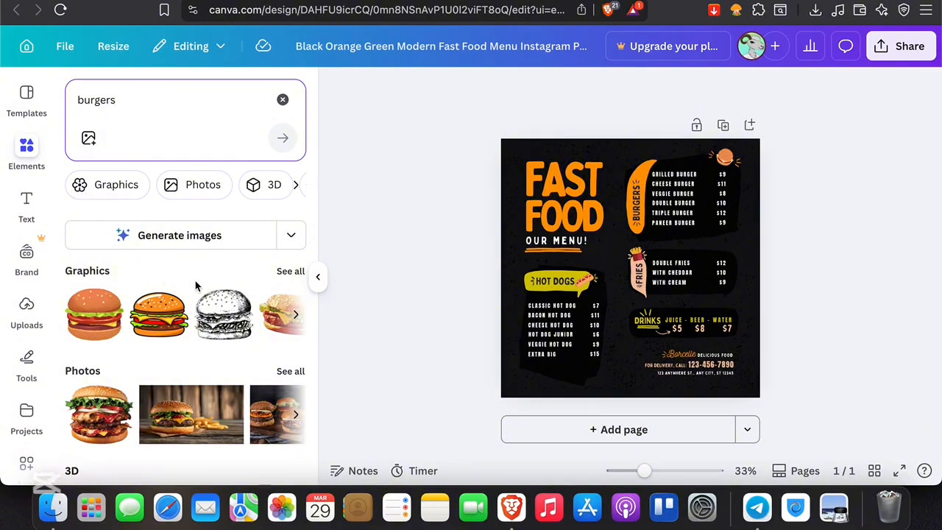
{"action": "scroll", "coordinate": [151, 323], "scroll_direction": "right", "scroll_amount": 3}
{"action": "scroll", "coordinate": [169, 335], "scroll_direction": "right", "scroll_amount": 2}
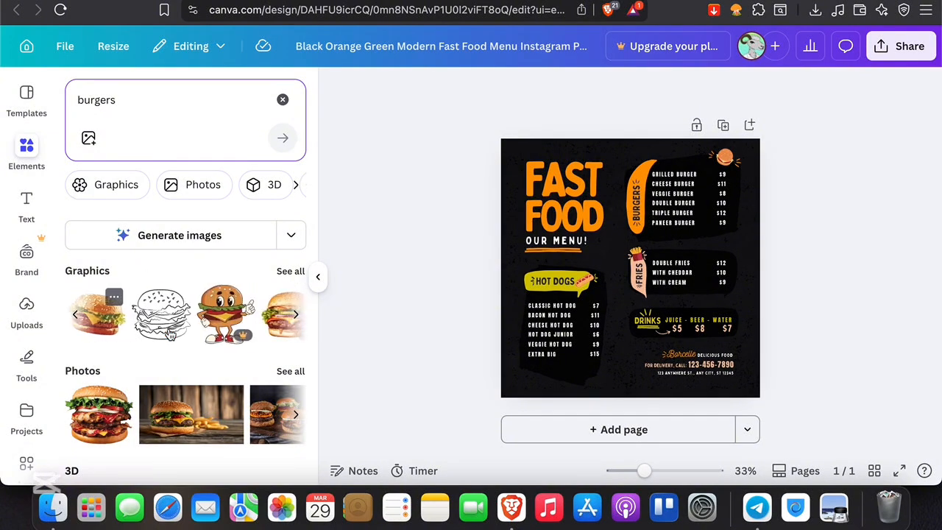
{"action": "scroll", "coordinate": [169, 335], "scroll_direction": "left", "scroll_amount": 2}
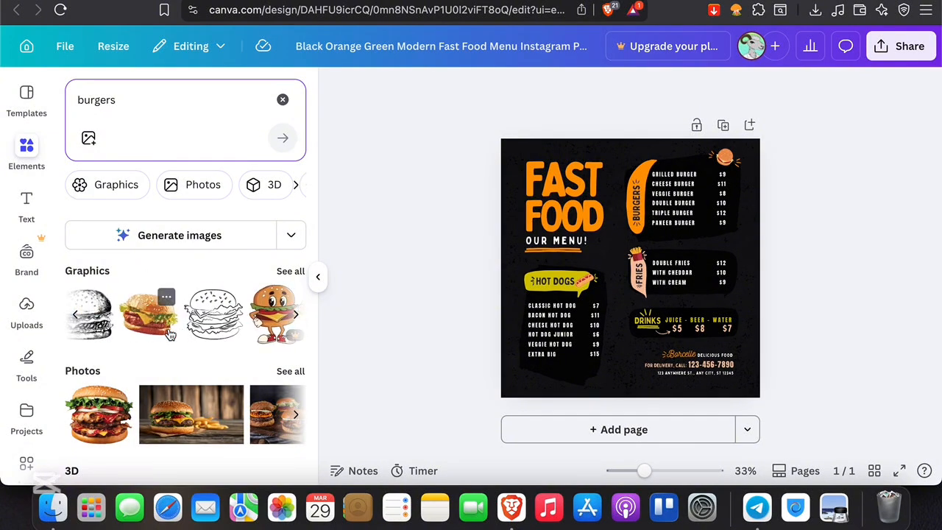
Look at the uploaded images and search the design elements for "fries"
{"action": "left_click", "coordinate": [27, 309]}
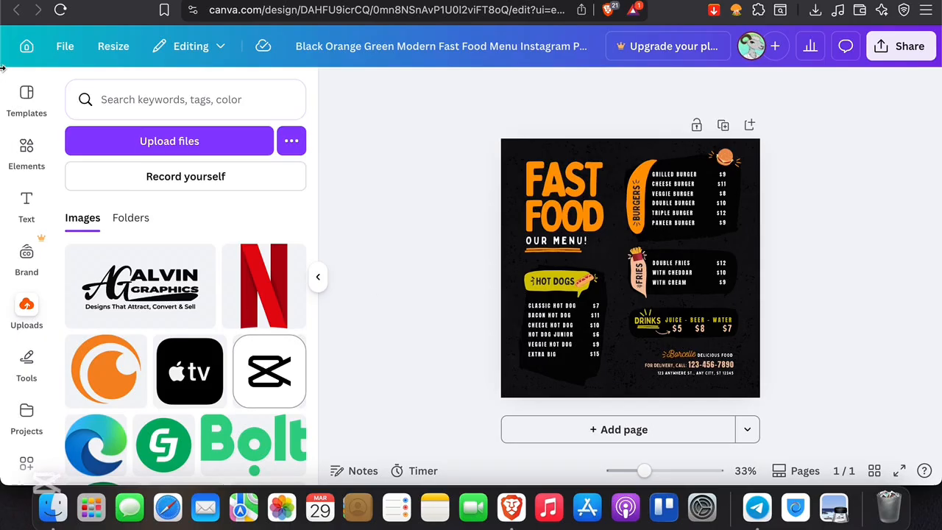
{"action": "left_click", "coordinate": [25, 110]}
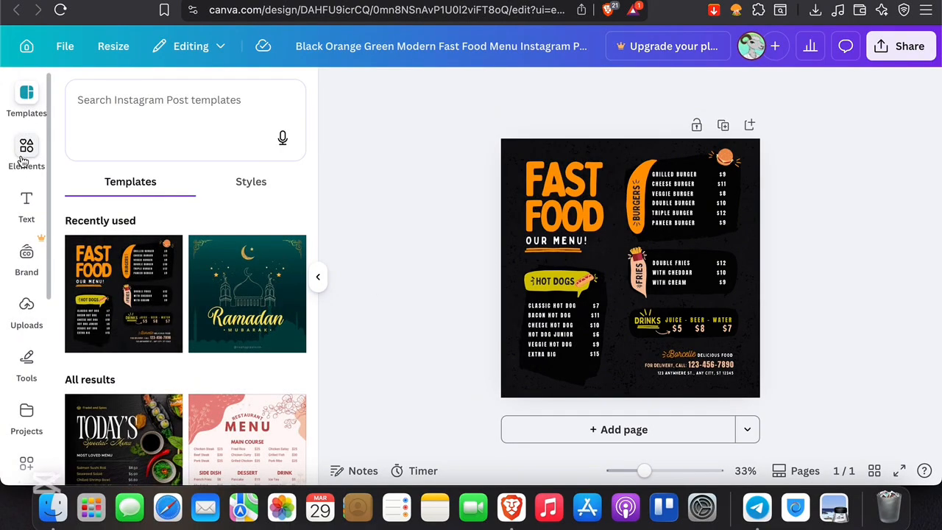
{"action": "left_click", "coordinate": [23, 160]}
{"action": "left_click", "coordinate": [127, 102]}
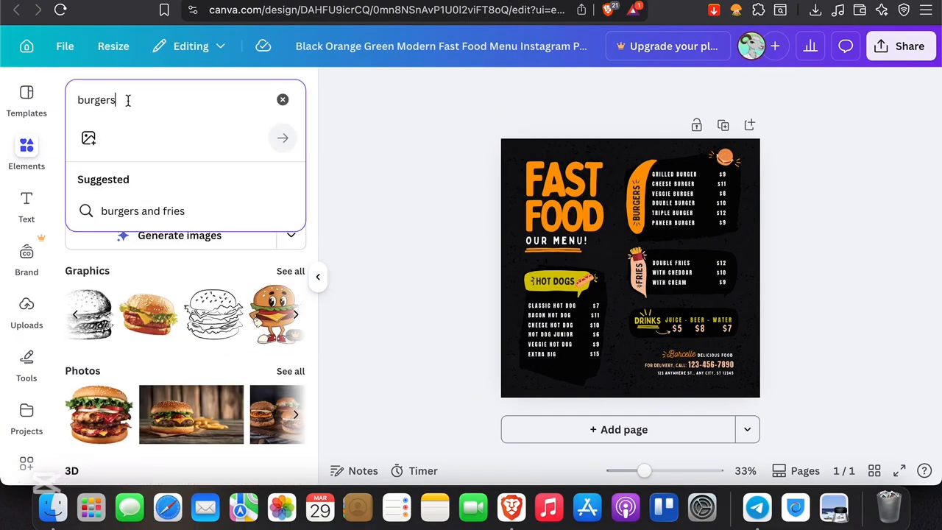
{"action": "key", "text": "super+a"}
{"action": "type", "text": "fries"}
{"action": "key", "text": "Return"}
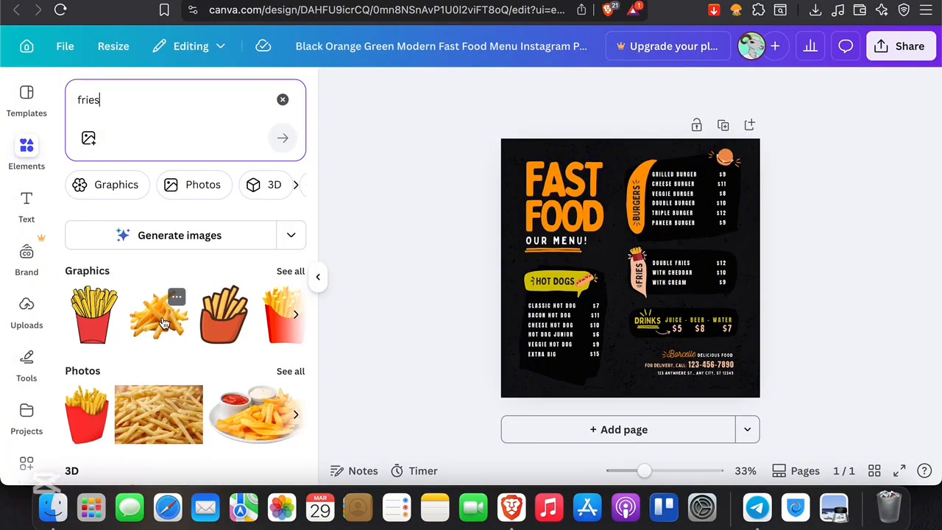
Try the loose fries graphic on the menu page and delete it again
{"action": "scroll", "coordinate": [164, 322], "scroll_direction": "right", "scroll_amount": 2}
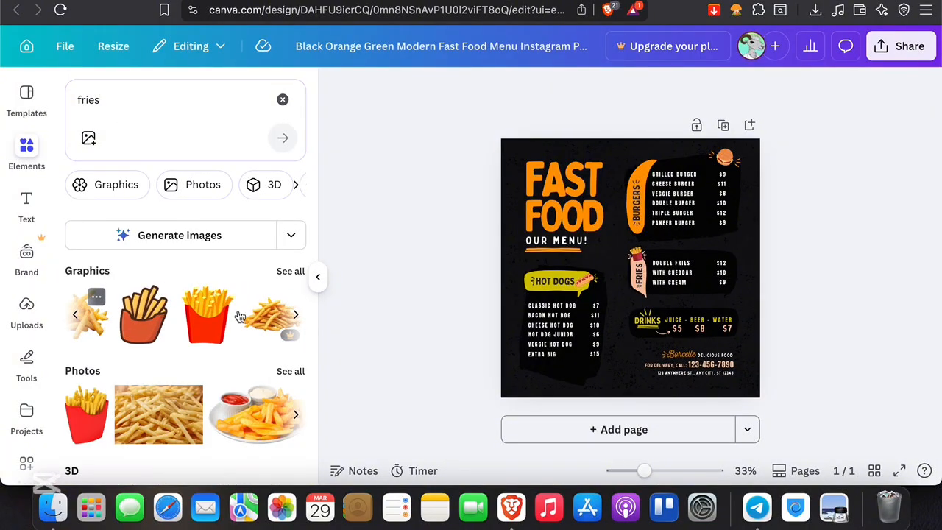
{"action": "left_click_drag", "start_coordinate": [239, 317], "coordinate": [573, 257]}
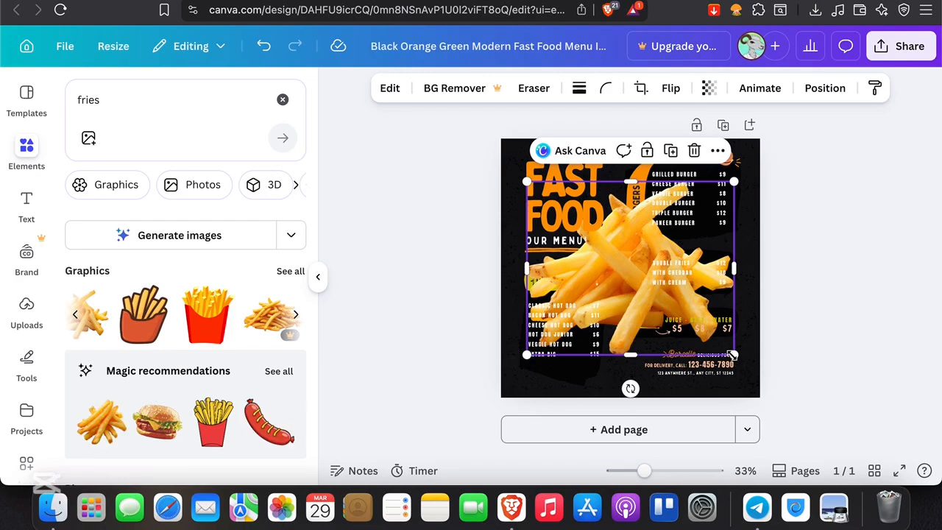
{"action": "key", "text": "Delete"}
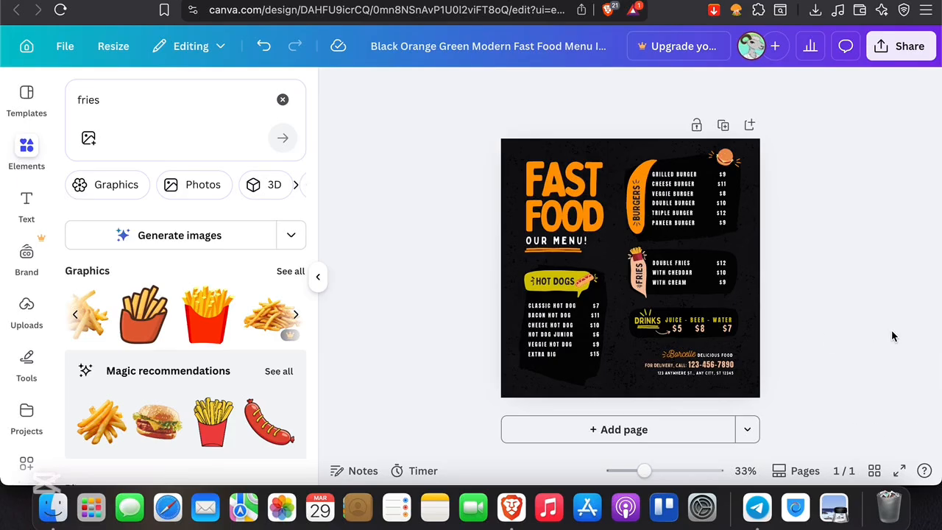
Replace the "OUR MENU!" subtitle under the FAST FOOD heading with "MENU ITEMS"
{"action": "double_click", "coordinate": [568, 242]}
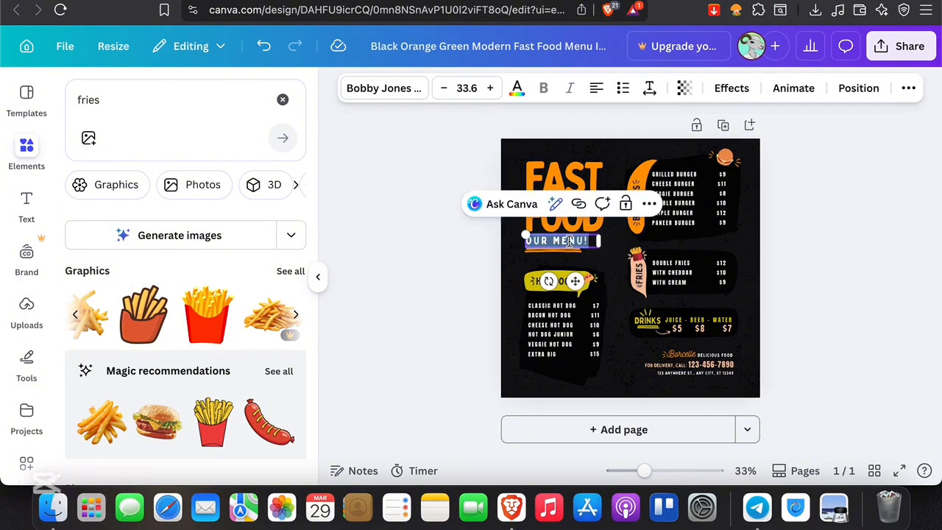
{"action": "type", "text": "MENU"}
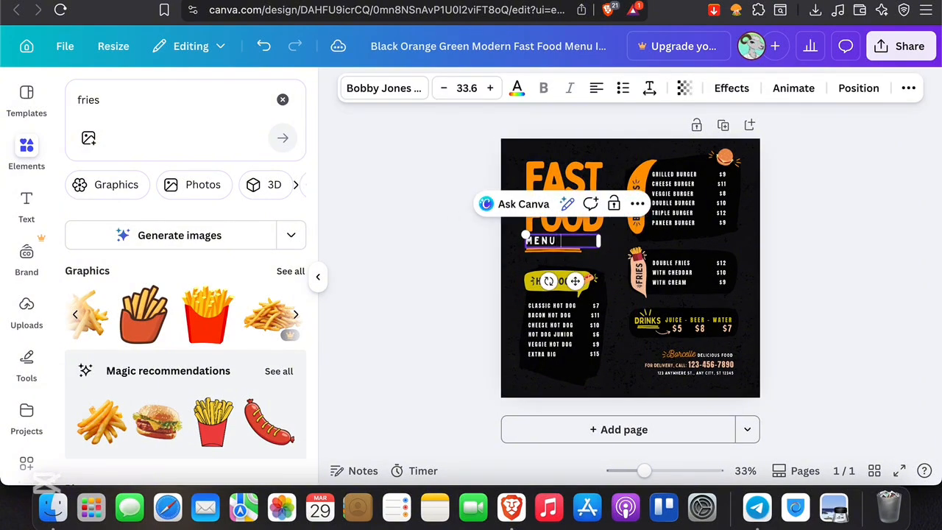
{"action": "type", "text": " ITEMS"}
{"action": "left_click", "coordinate": [925, 298]}
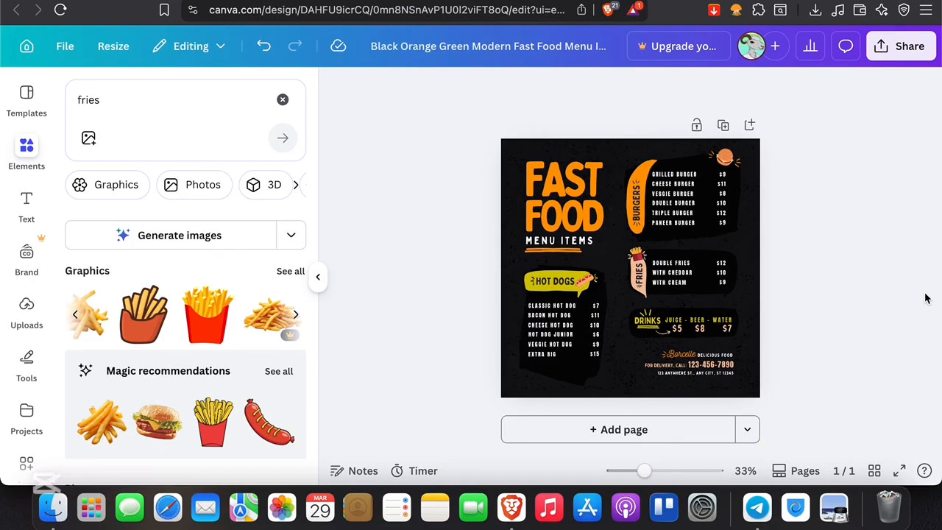
Look at the transparency and animation options for the FOOD heading, leaving its transparency at 100
{"action": "left_click", "coordinate": [565, 214]}
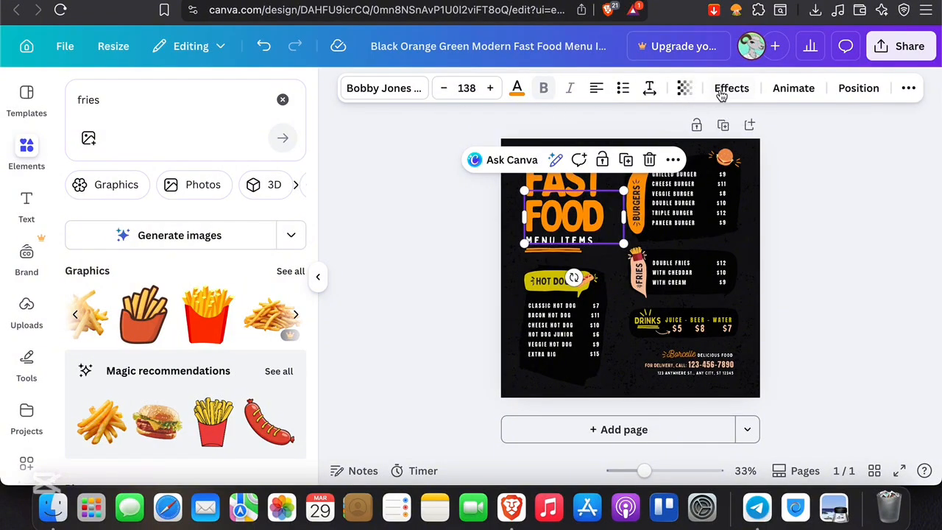
{"action": "left_click", "coordinate": [683, 87]}
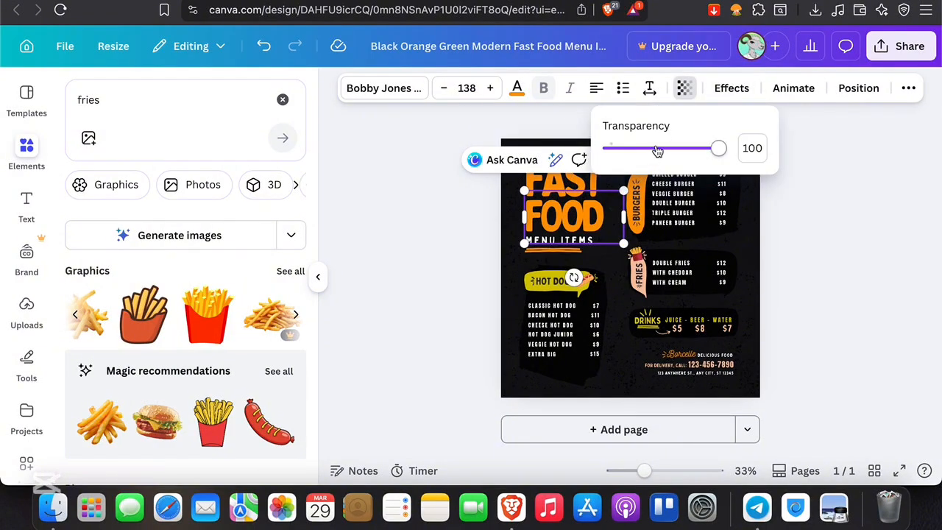
{"action": "left_click_drag", "start_coordinate": [657, 151], "coordinate": [718, 149]}
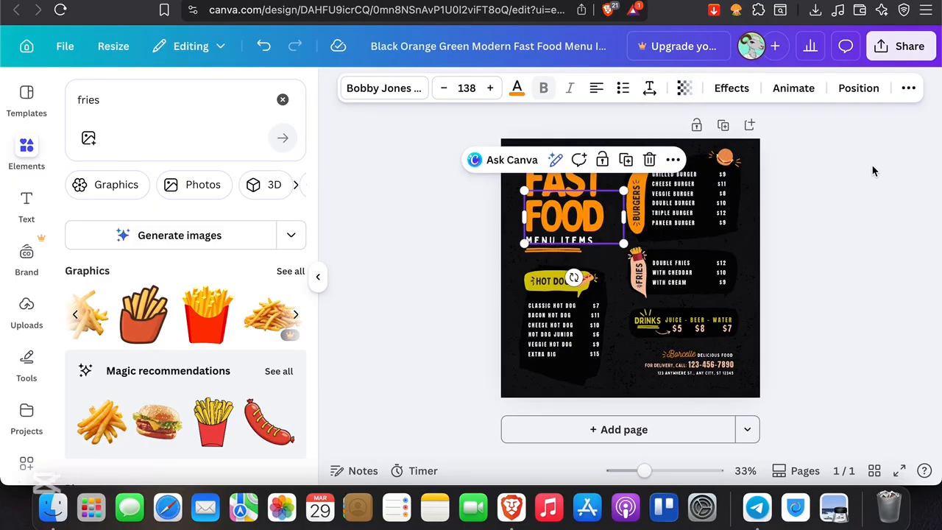
{"action": "left_click", "coordinate": [791, 90]}
{"action": "left_click", "coordinate": [844, 162]}
Recolour the crimson part of the fries graphic above the FRIES label with the document's dark red
{"action": "left_click", "coordinate": [635, 259]}
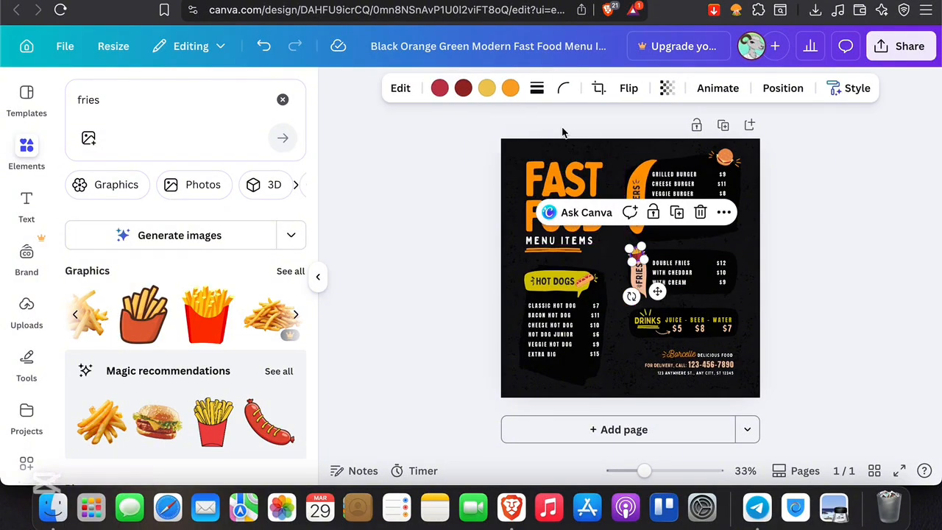
{"action": "left_click", "coordinate": [440, 89]}
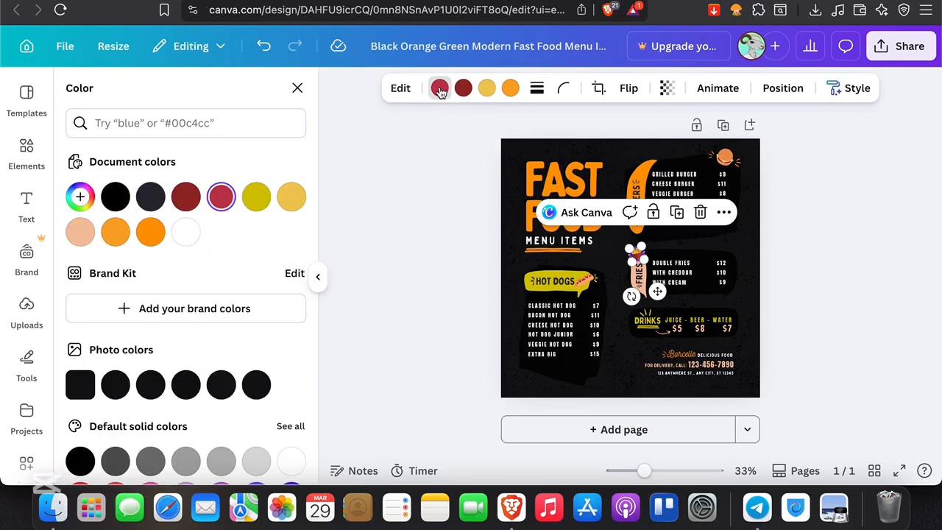
{"action": "left_click", "coordinate": [177, 203]}
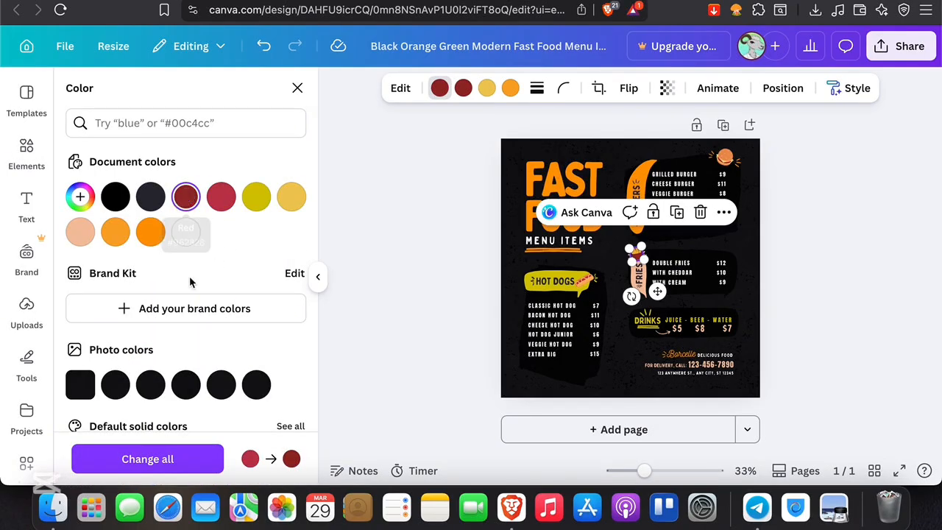
{"action": "left_click", "coordinate": [826, 301]}
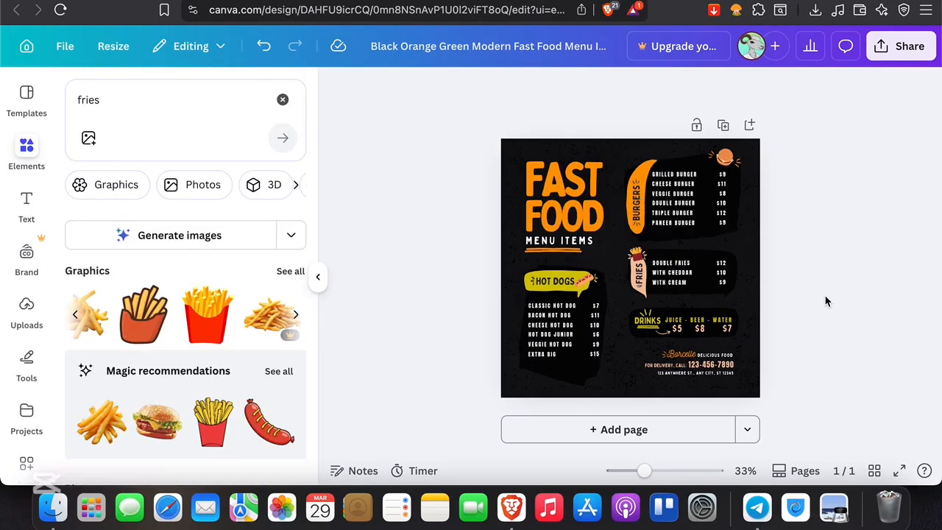
Try orange for the second dark red colour of the fries graphic, and set it to light red from the default solid colours
{"action": "scroll", "coordinate": [825, 295], "scroll_direction": "up", "scroll_amount": 5}
{"action": "scroll", "coordinate": [695, 220], "scroll_direction": "up", "scroll_amount": 3}
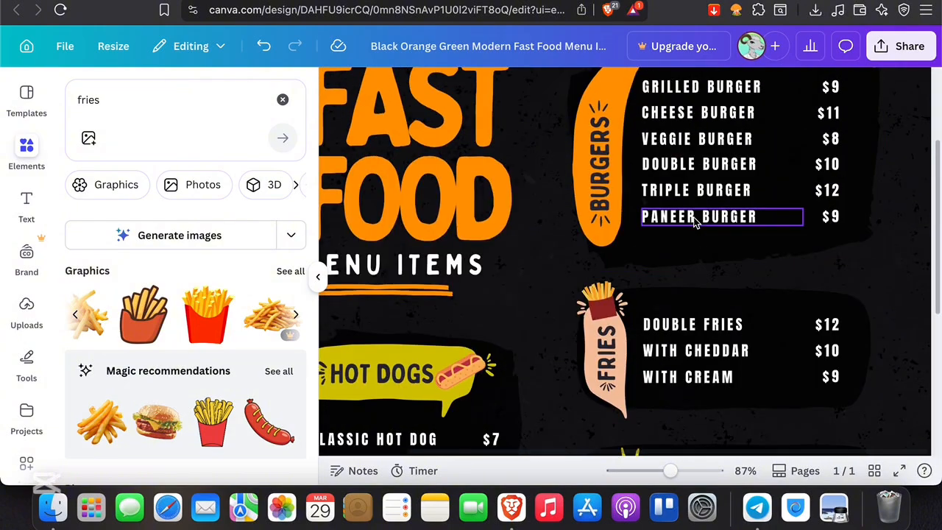
{"action": "left_click", "coordinate": [602, 300]}
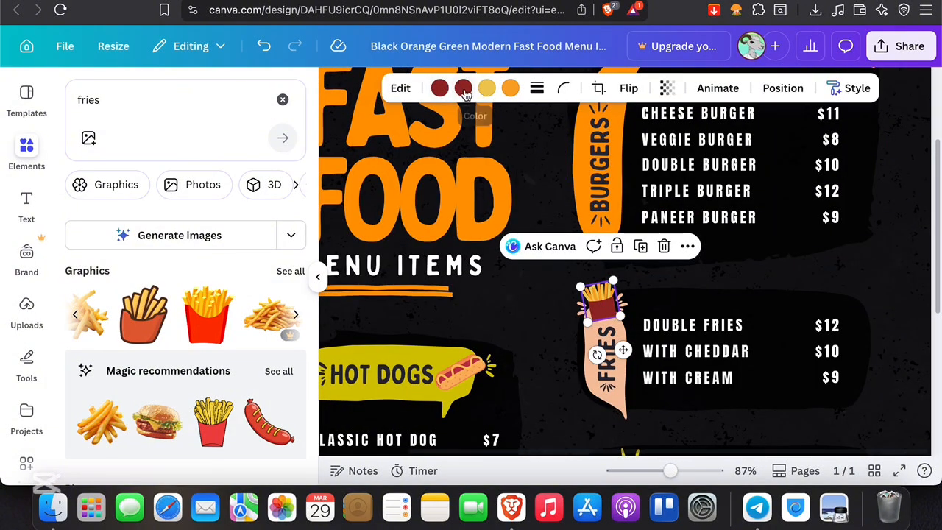
{"action": "left_click", "coordinate": [463, 88]}
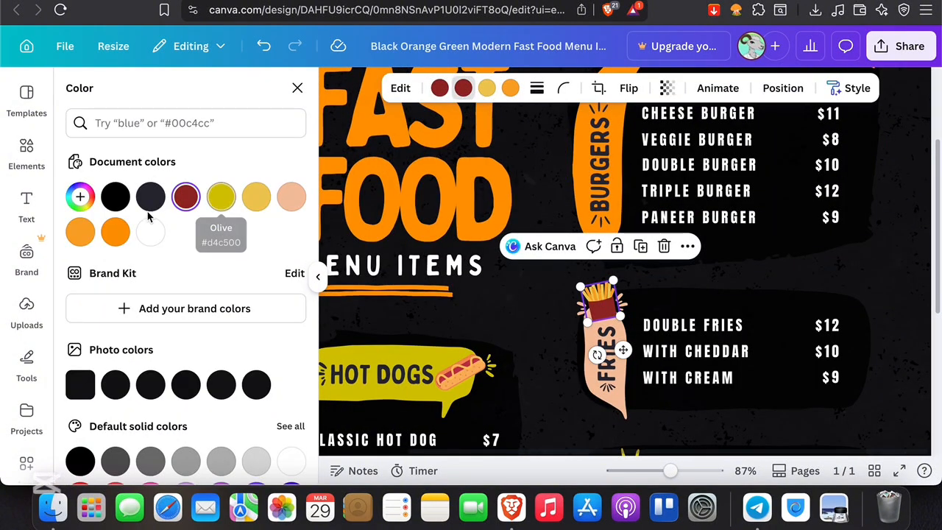
{"action": "left_click", "coordinate": [118, 235]}
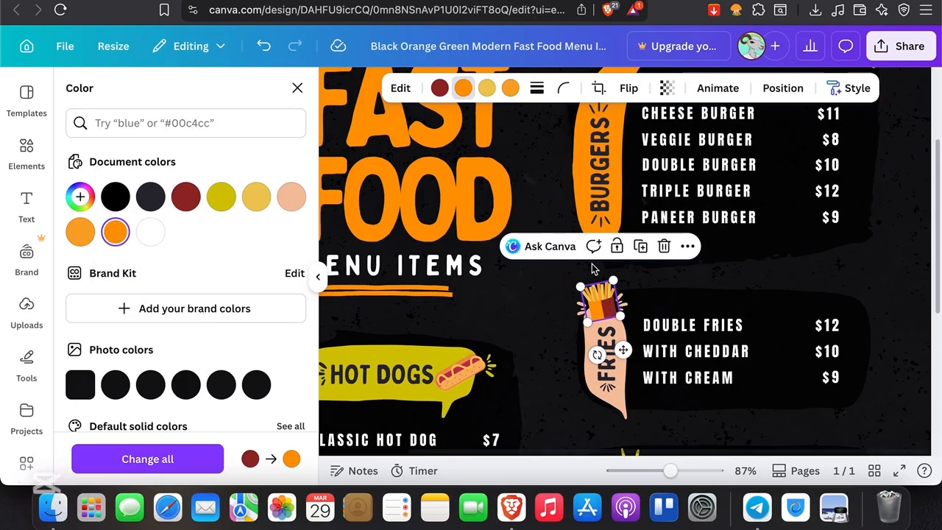
{"action": "scroll", "coordinate": [214, 266], "scroll_direction": "down", "scroll_amount": 3}
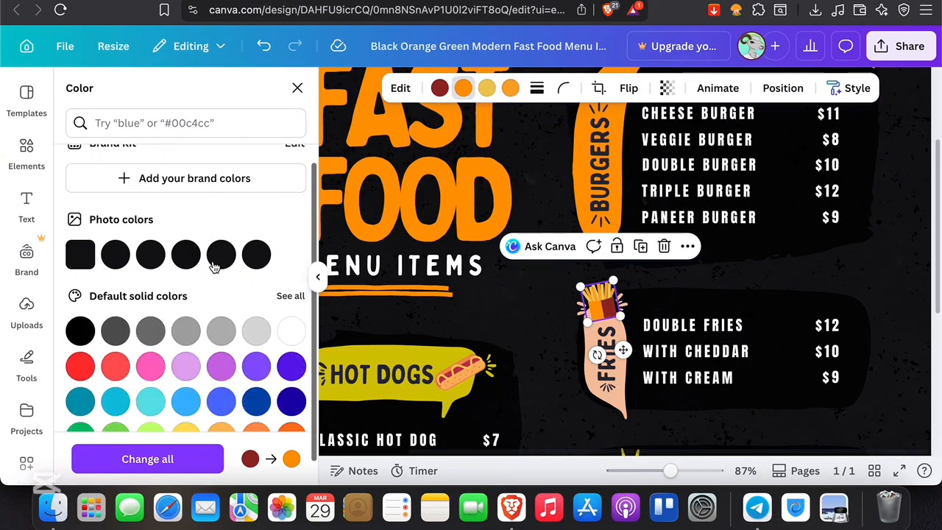
{"action": "left_click", "coordinate": [118, 370]}
Change the yellow colour of the fries graphic to the document's orange #ff9900 and deselect the graphic
{"action": "left_click", "coordinate": [485, 92]}
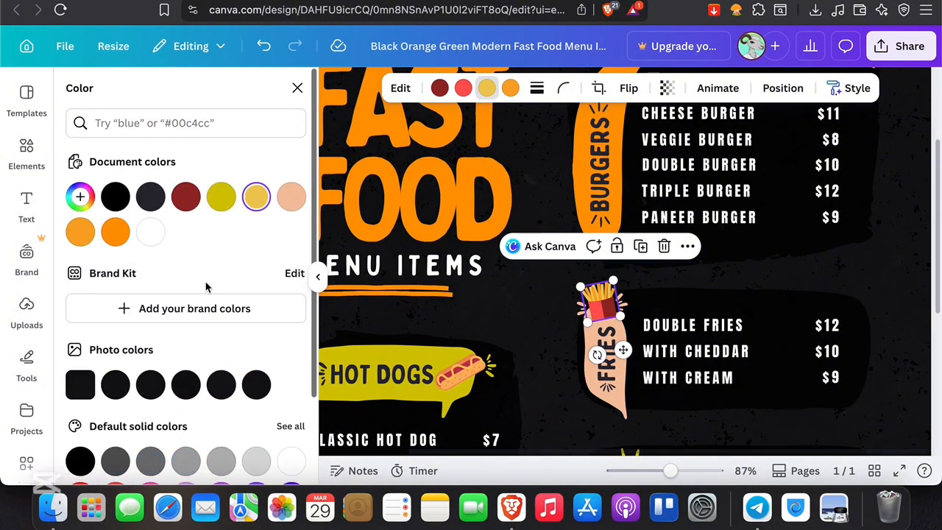
{"action": "left_click", "coordinate": [116, 232]}
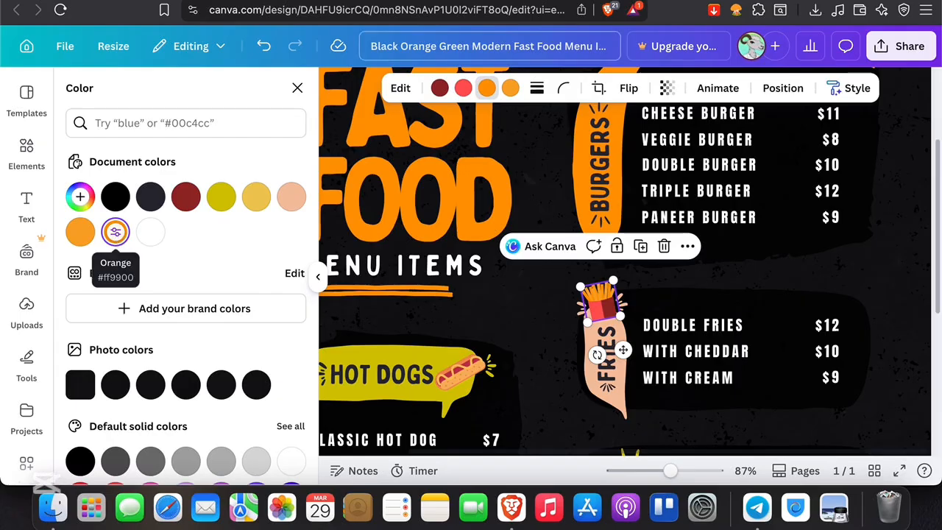
{"action": "scroll", "coordinate": [910, 268], "scroll_direction": "down", "scroll_amount": 5}
{"action": "left_click", "coordinate": [909, 268]}
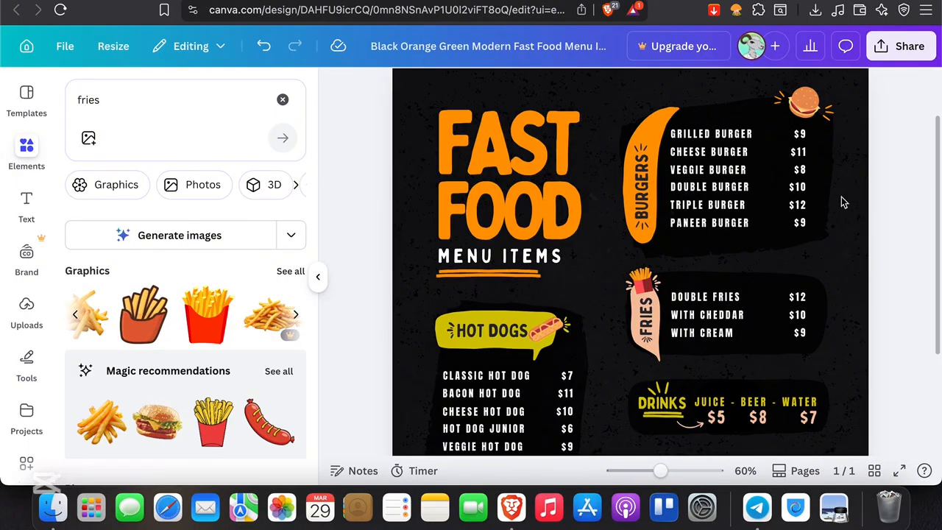
Select PDF Print as the download file type for the menu design, and close the download settings without downloading
{"action": "left_click", "coordinate": [891, 50]}
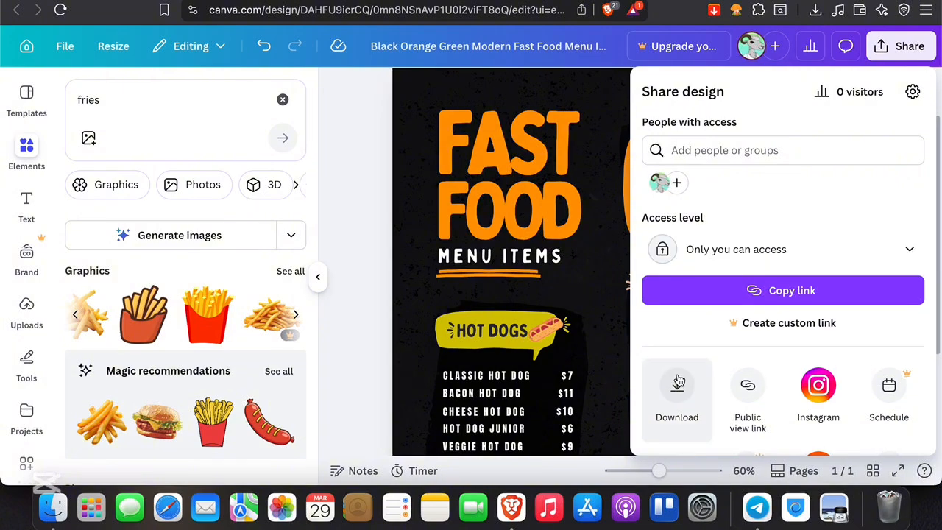
{"action": "left_click", "coordinate": [677, 379]}
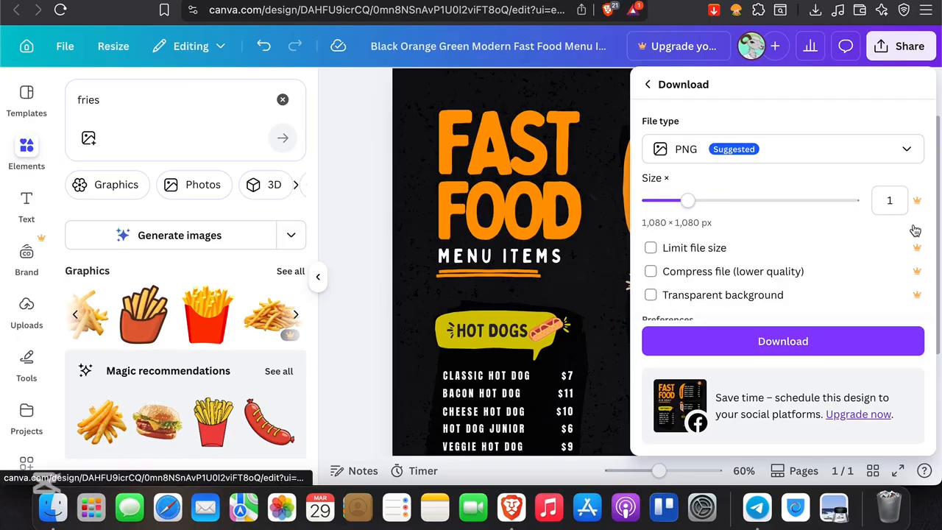
{"action": "left_click", "coordinate": [817, 143]}
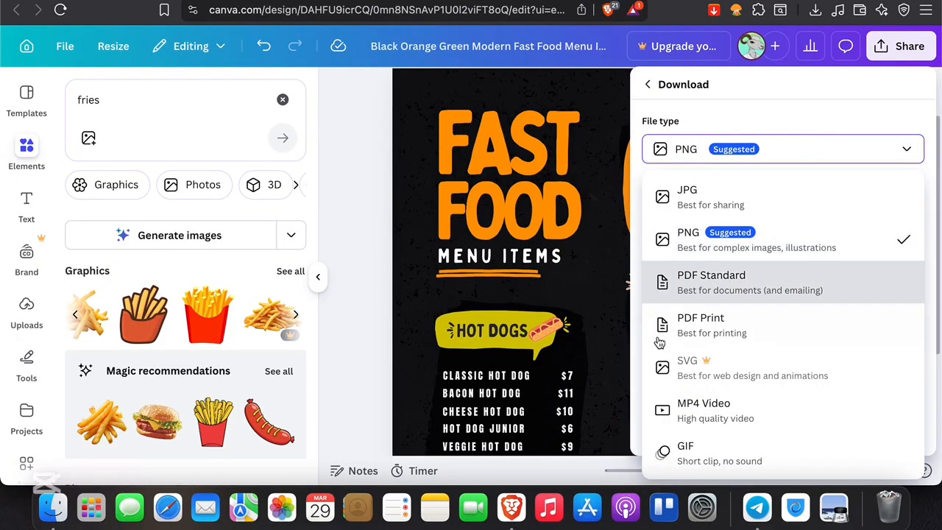
{"action": "left_click", "coordinate": [694, 326]}
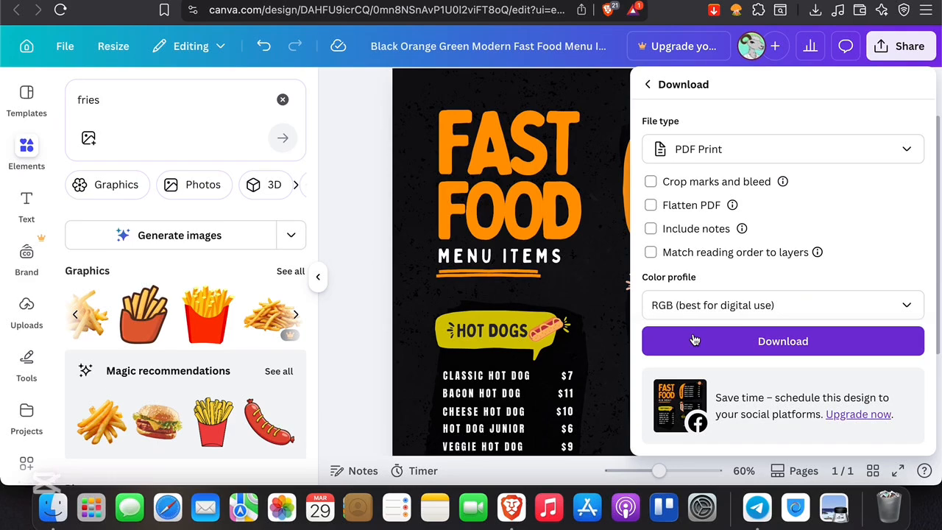
{"action": "left_click", "coordinate": [349, 256]}
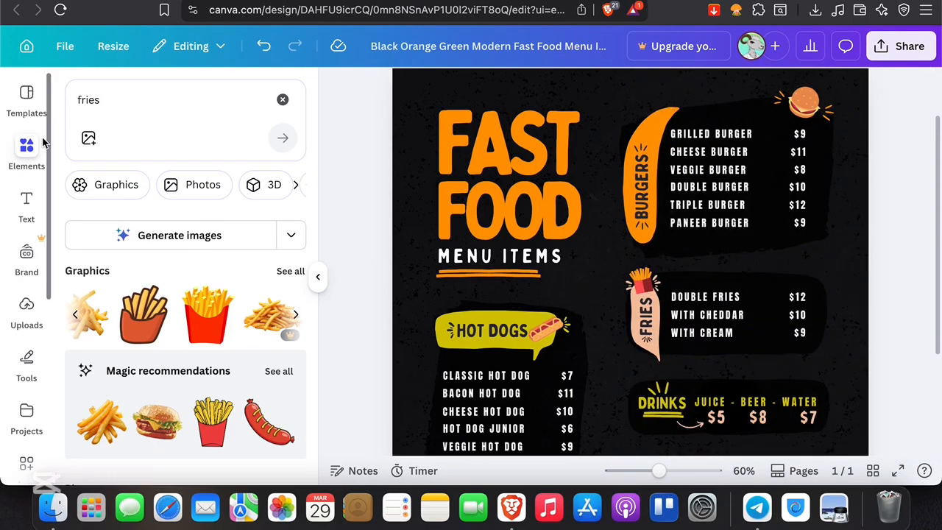
Hide the elements library with the fries results to give the menu page the full workspace
{"action": "left_click", "coordinate": [38, 161]}
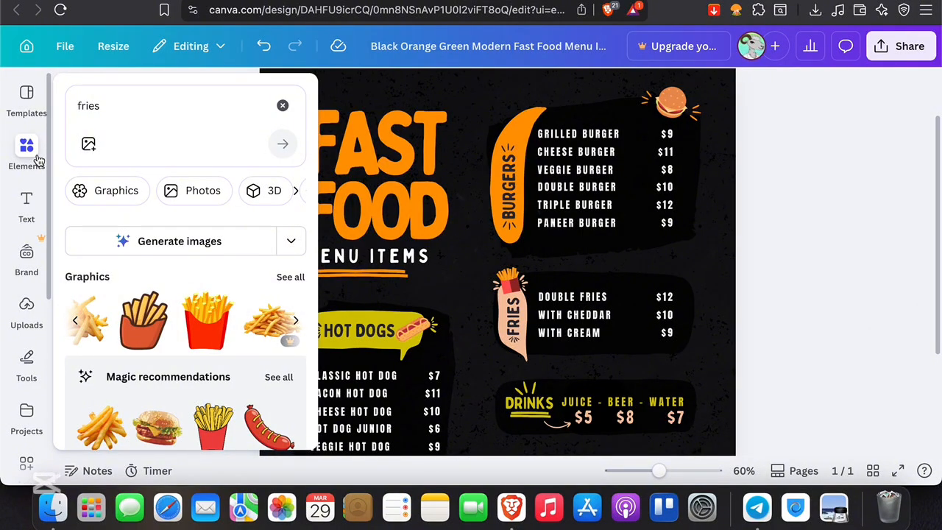
{"action": "left_click", "coordinate": [37, 159]}
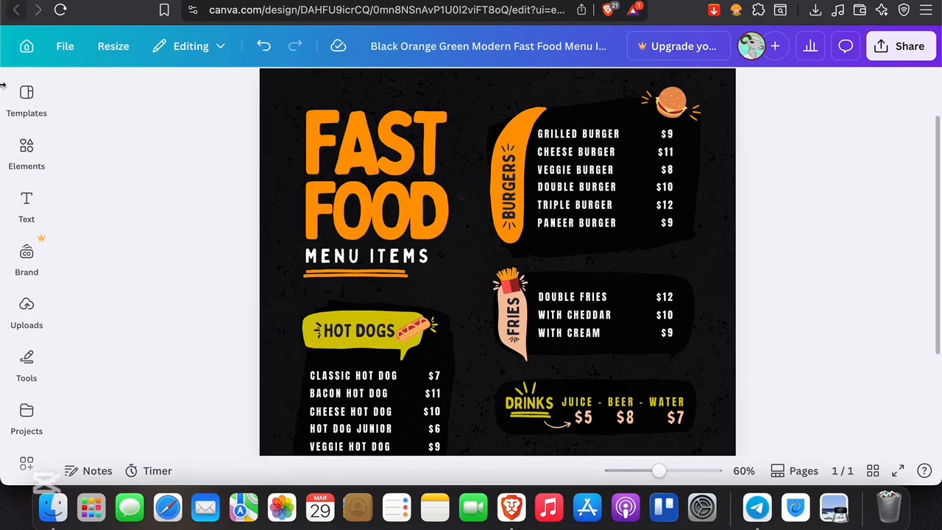